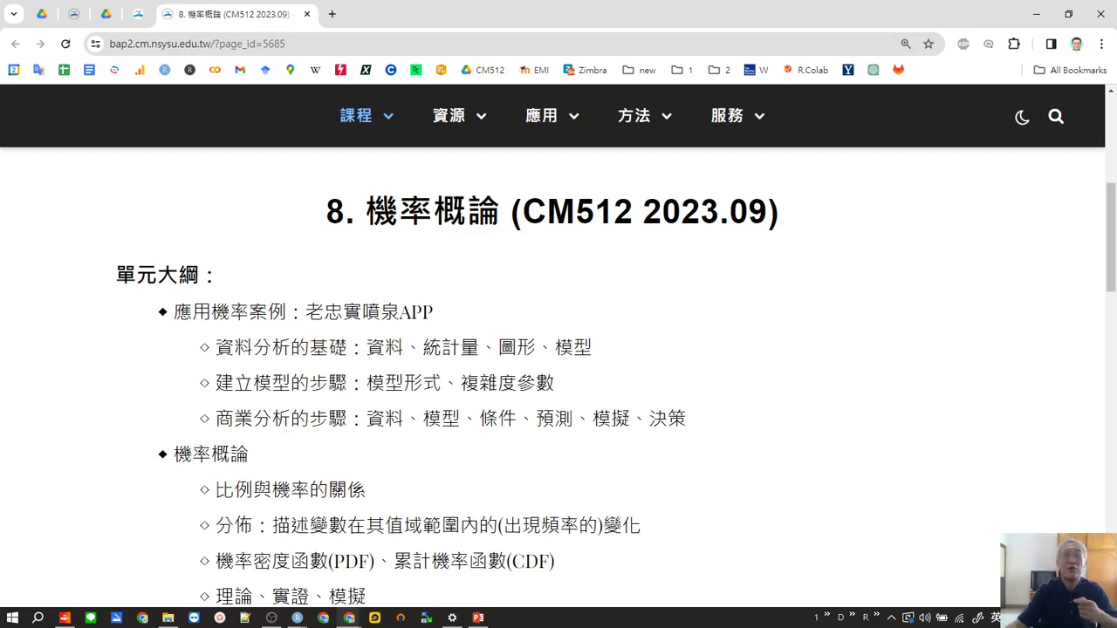
Review the unit 8 outline and materials on the course page, and open the cm512/08機率概論 folder link
{"action": "scroll", "coordinate": [484, 404], "scroll_direction": "down", "scroll_amount": 5}
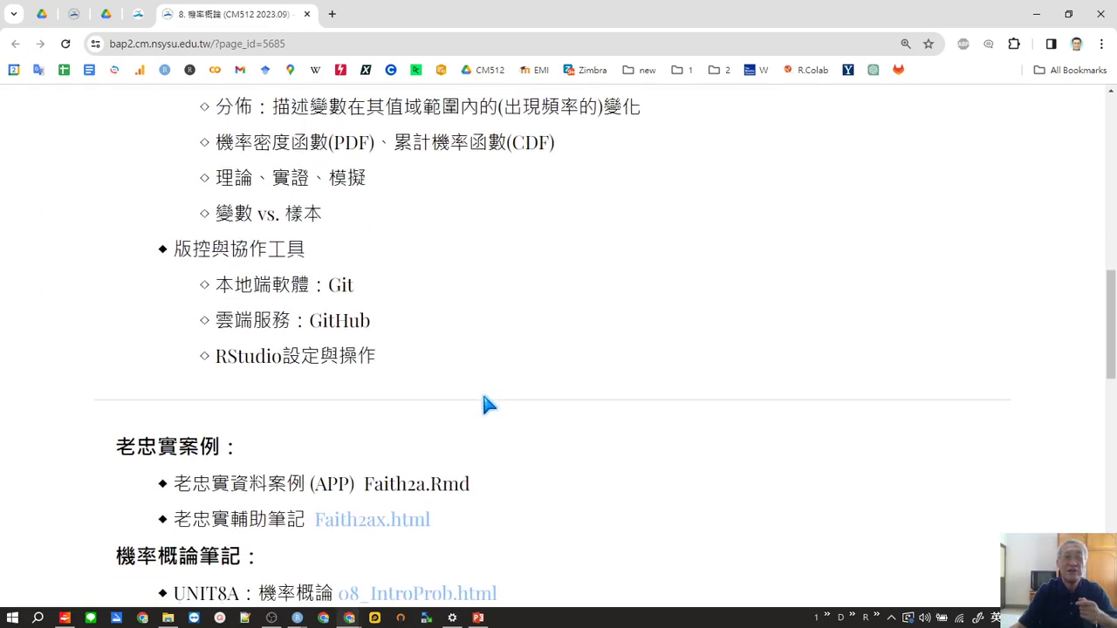
{"action": "scroll", "coordinate": [487, 404], "scroll_direction": "up", "scroll_amount": 6}
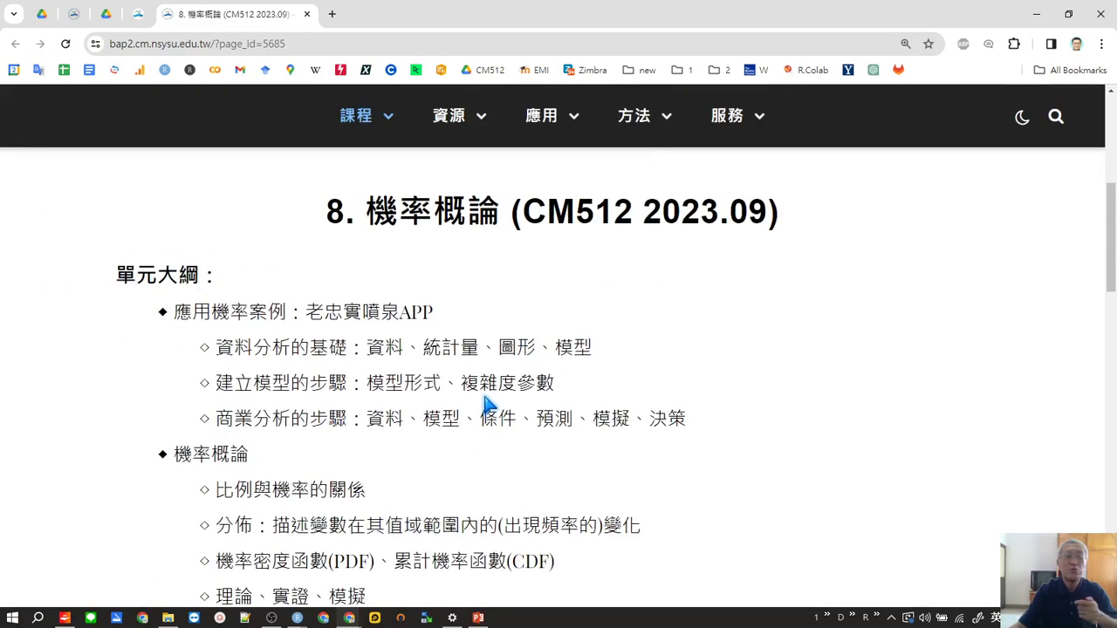
{"action": "scroll", "coordinate": [493, 368], "scroll_direction": "down", "scroll_amount": 1}
{"action": "scroll", "coordinate": [494, 368], "scroll_direction": "down", "scroll_amount": 8}
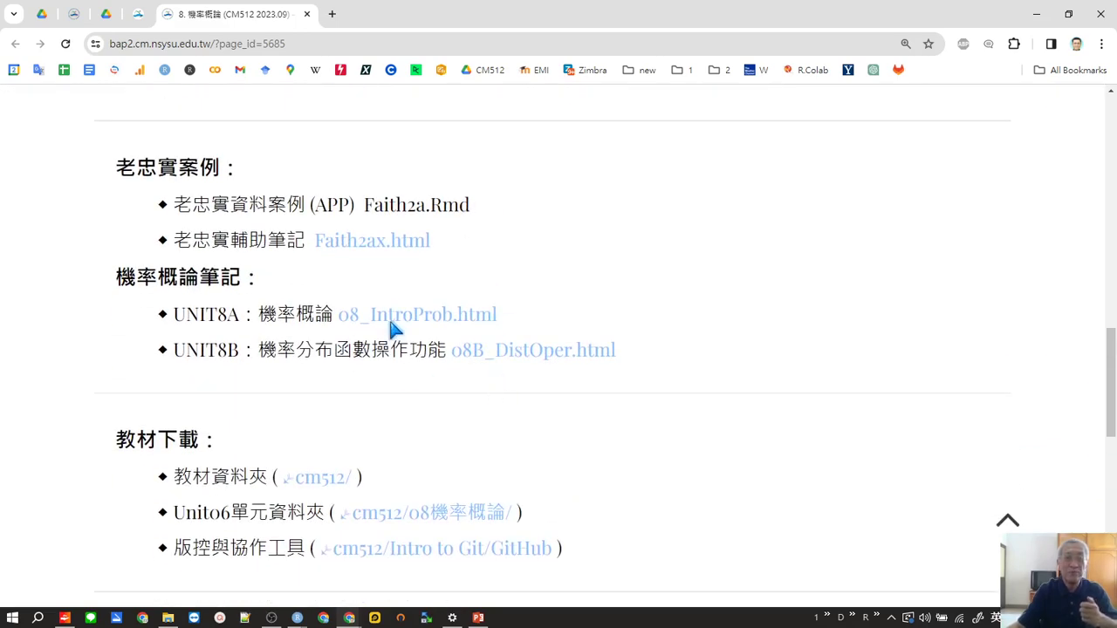
{"action": "scroll", "coordinate": [373, 434], "scroll_direction": "down", "scroll_amount": 2}
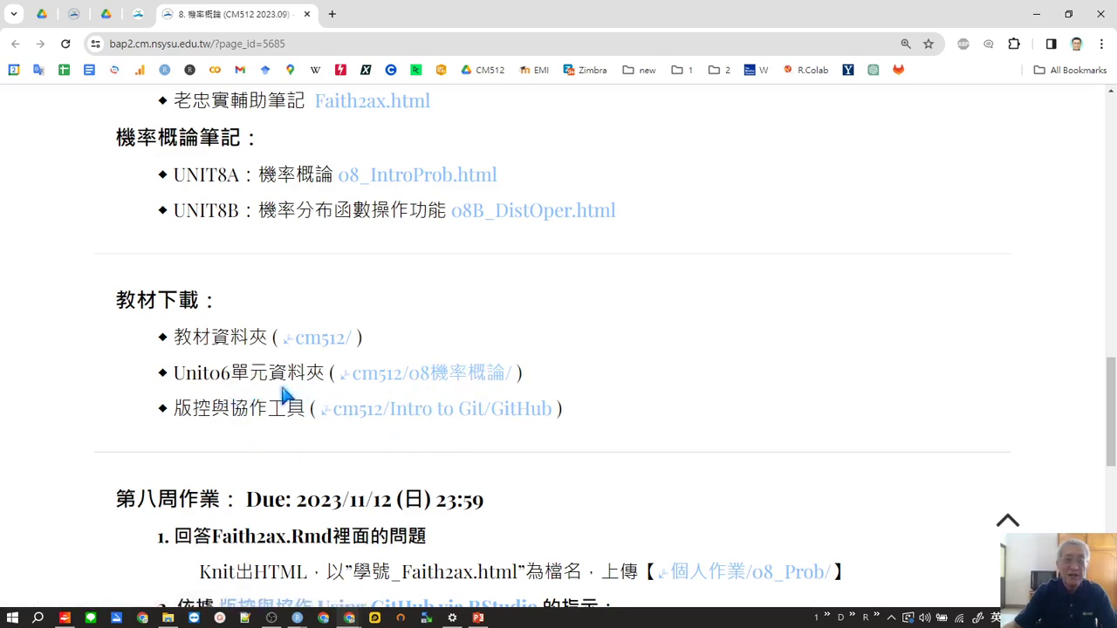
{"action": "left_click", "coordinate": [410, 371]}
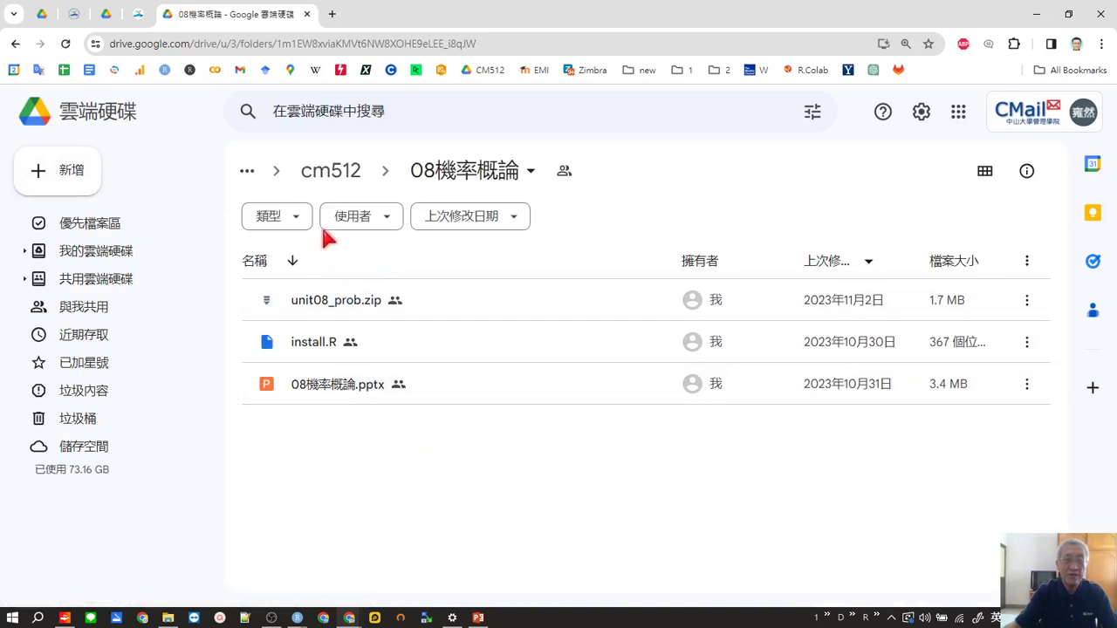
Go up to the 1121CM512 folder and copy the link of its cm512 subfolder
{"action": "left_click", "coordinate": [331, 174]}
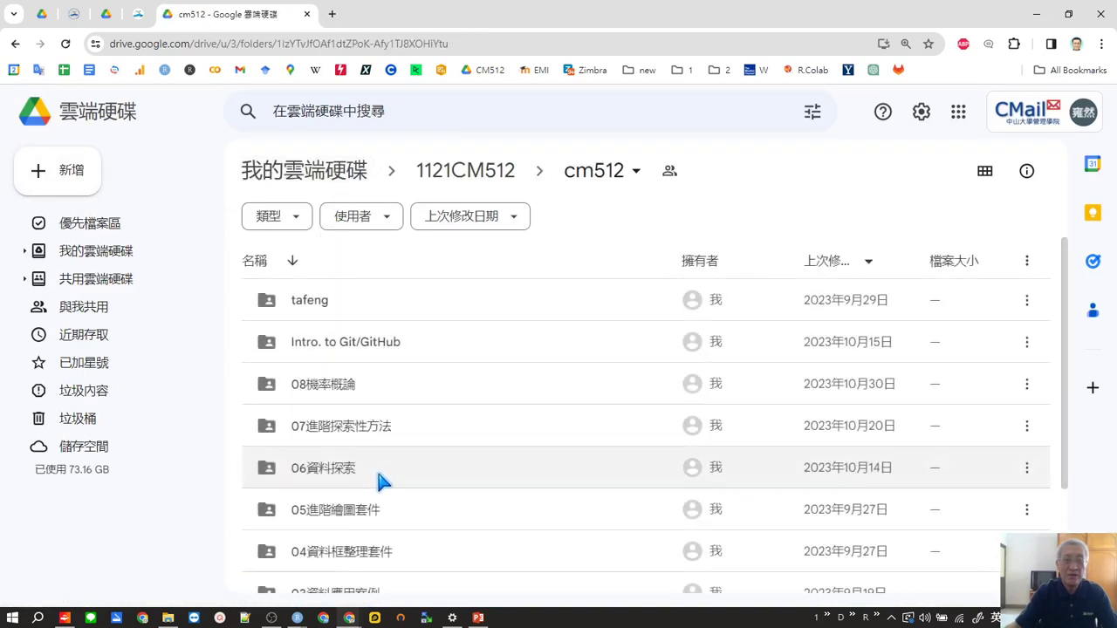
{"action": "left_click", "coordinate": [465, 170]}
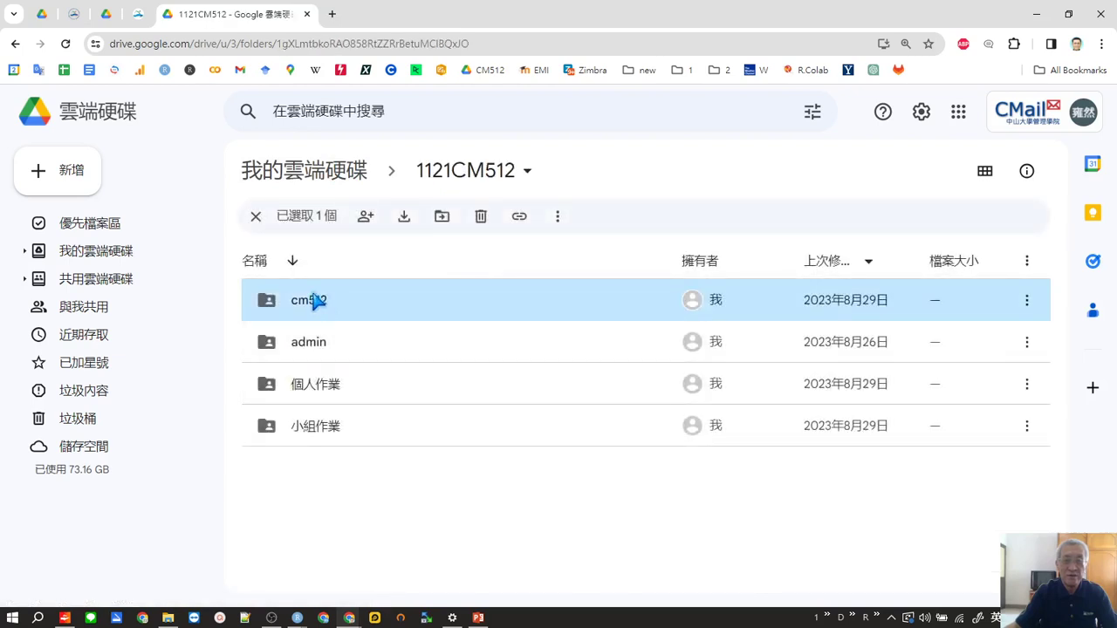
{"action": "right_click", "coordinate": [317, 302]}
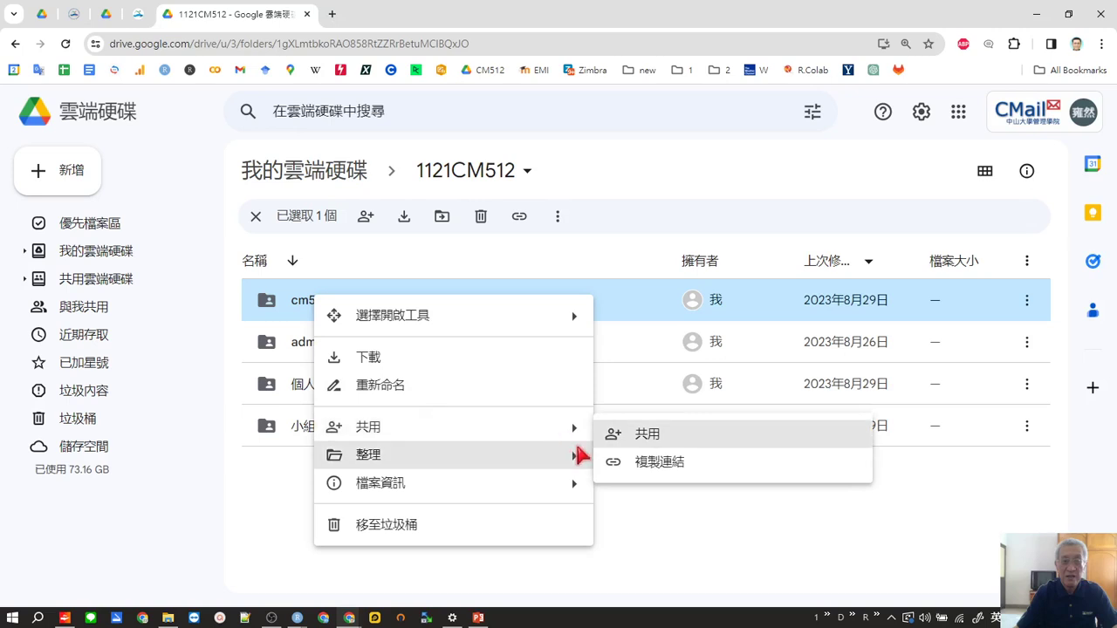
{"action": "left_click", "coordinate": [653, 464]}
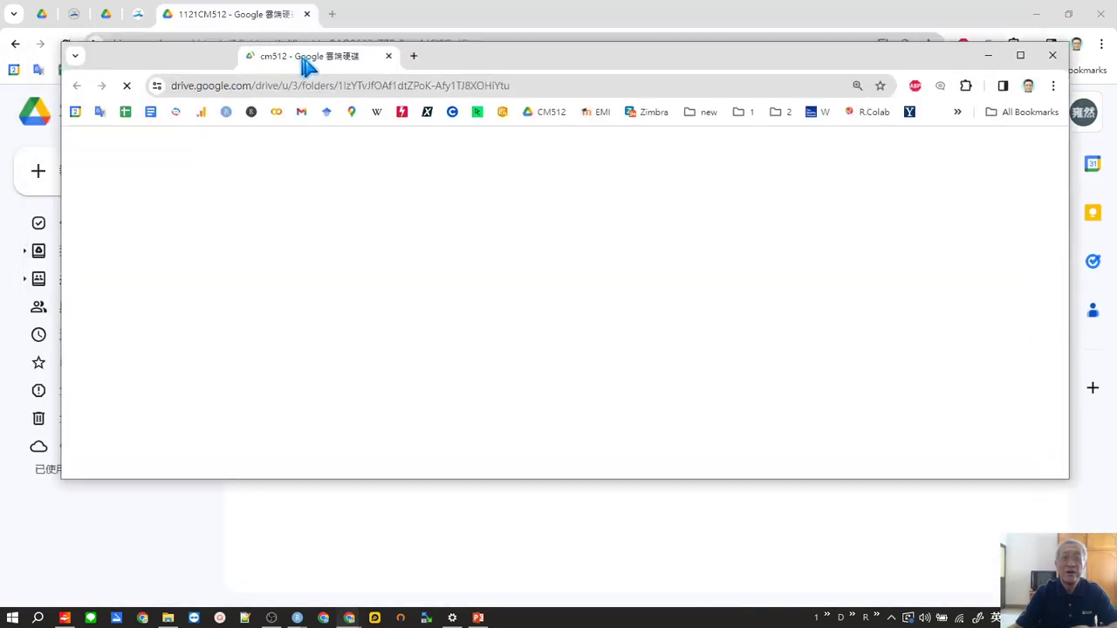
Merge the separate cm512 window into the main browser window as a tab and open the 08機率概論 folder
{"action": "left_click_drag", "start_coordinate": [274, 55], "coordinate": [337, 38]}
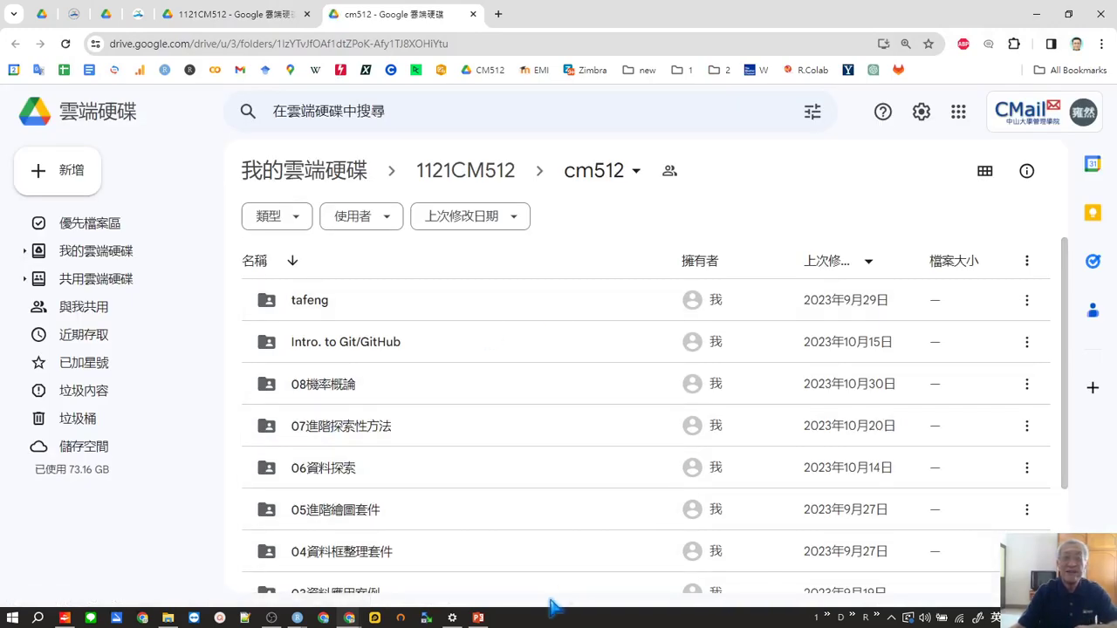
{"action": "scroll", "coordinate": [398, 440], "scroll_direction": "down", "scroll_amount": 2}
{"action": "scroll", "coordinate": [400, 445], "scroll_direction": "up", "scroll_amount": 2}
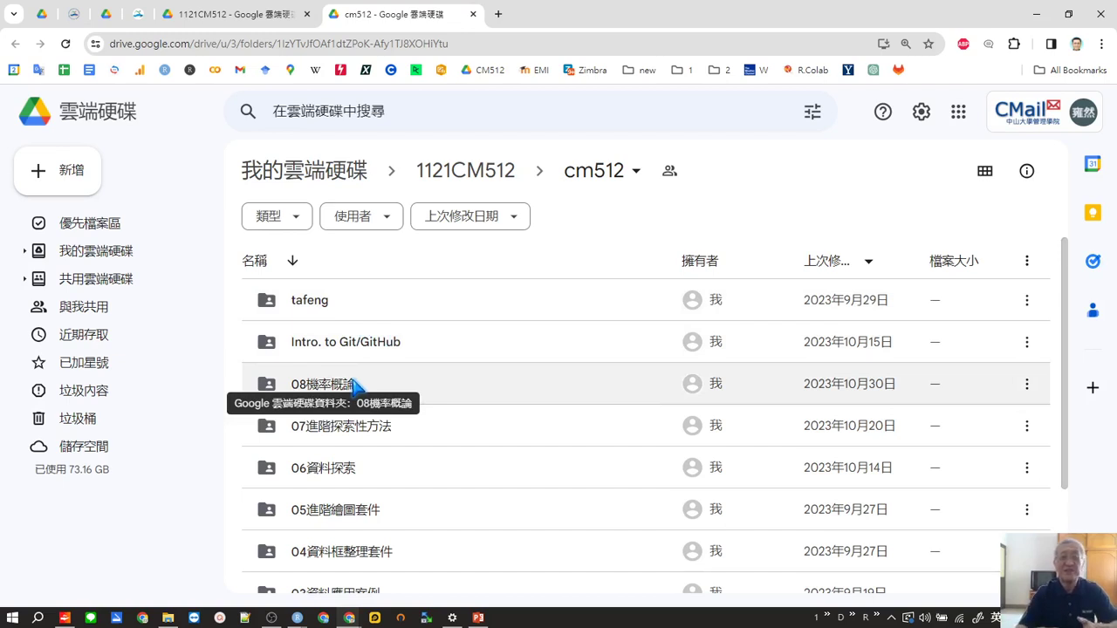
{"action": "left_click", "coordinate": [356, 387]}
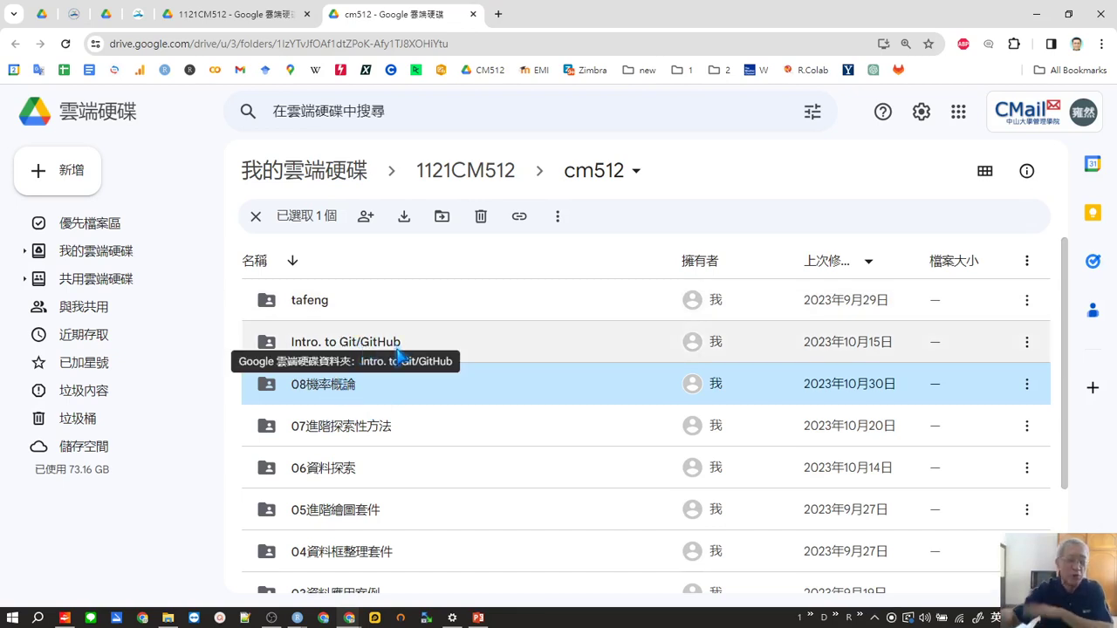
{"action": "double_click", "coordinate": [345, 390]}
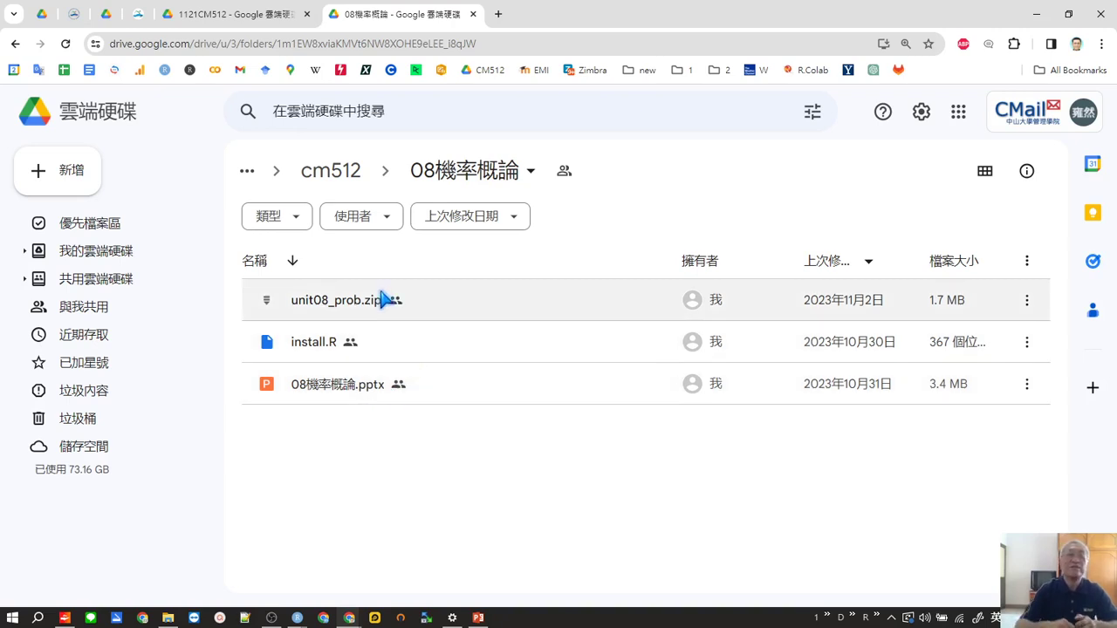
Preview the contents of unit08_prob.zip down to install.R, then return to the 08機率概論 folder with nothing selected
{"action": "double_click", "coordinate": [411, 307]}
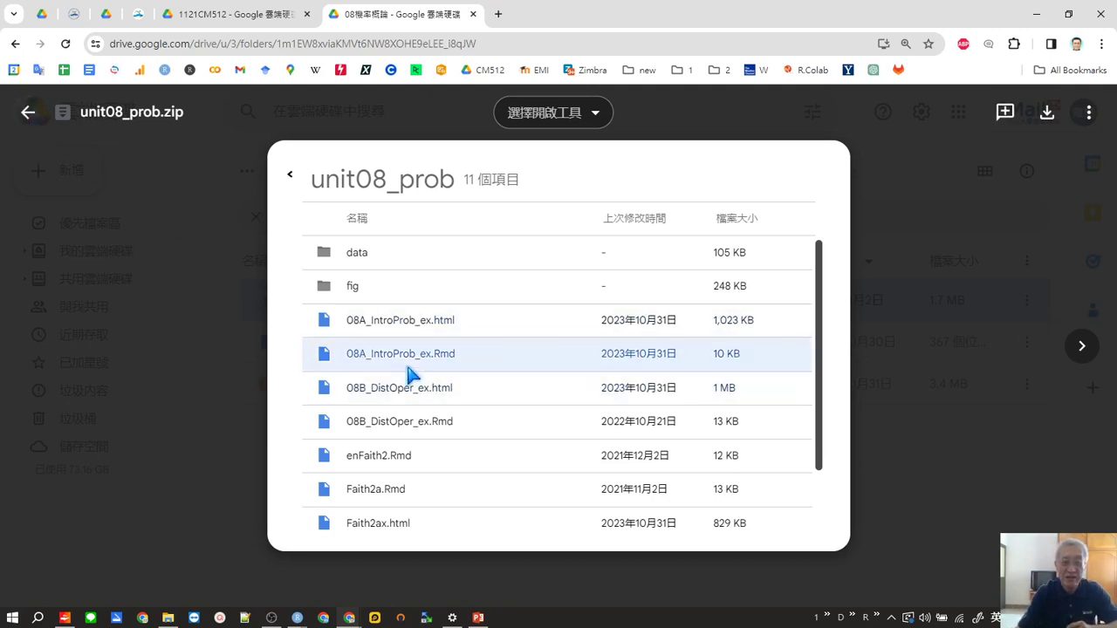
{"action": "scroll", "coordinate": [577, 533], "scroll_direction": "down", "scroll_amount": 2}
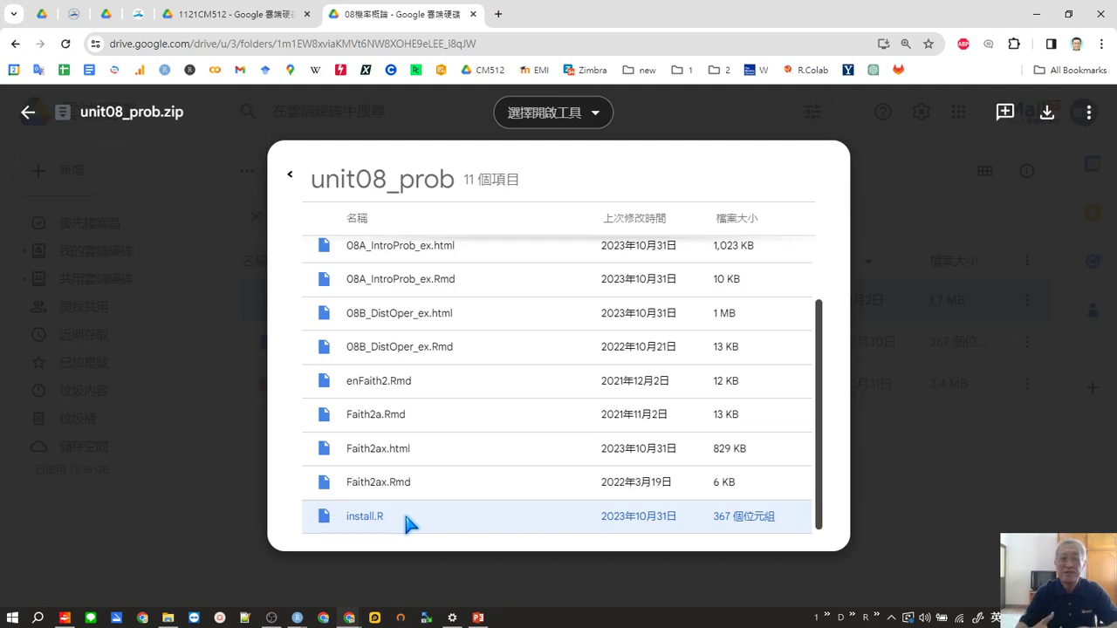
{"action": "left_click", "coordinate": [29, 109]}
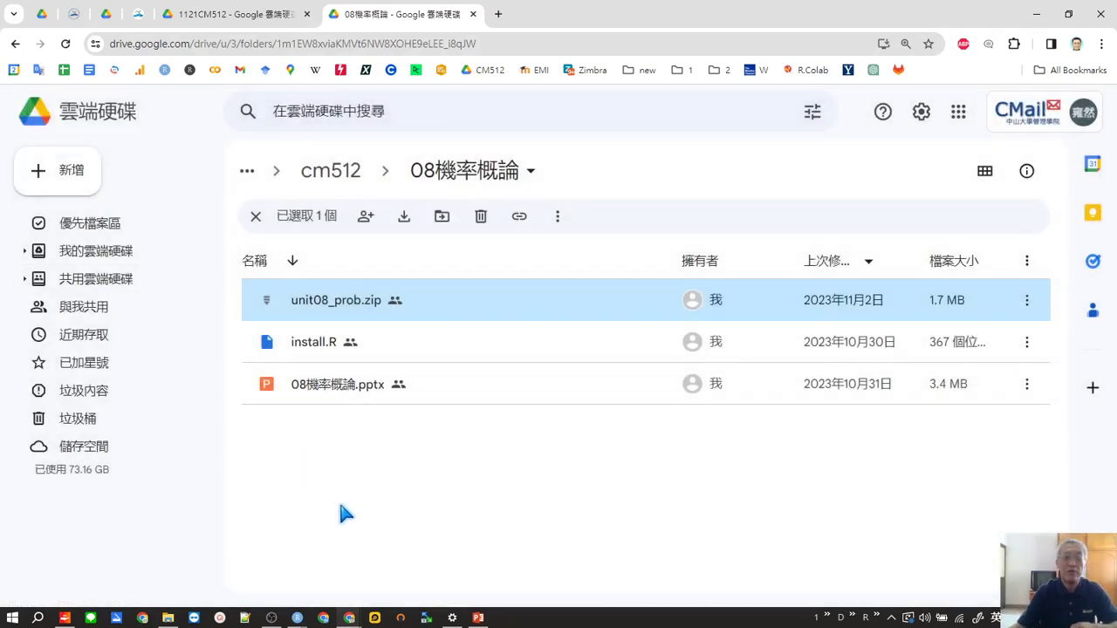
{"action": "left_click", "coordinate": [384, 502]}
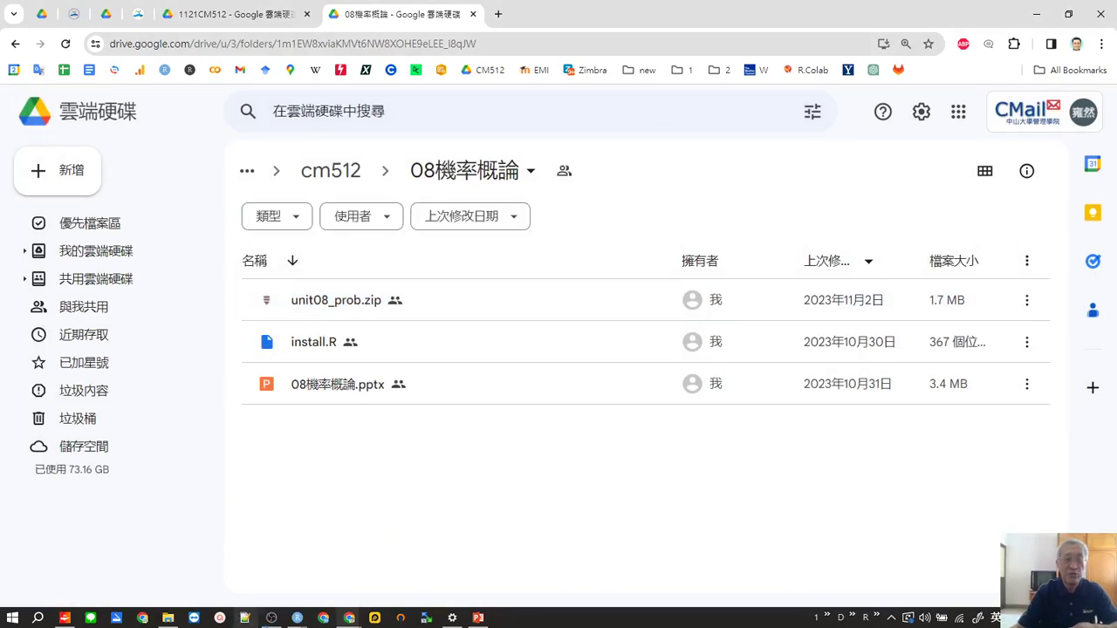
Switch to RStudio, go up to the codes folder and open unit08_prob to view its files
{"action": "mouse_move", "coordinate": [298, 618]}
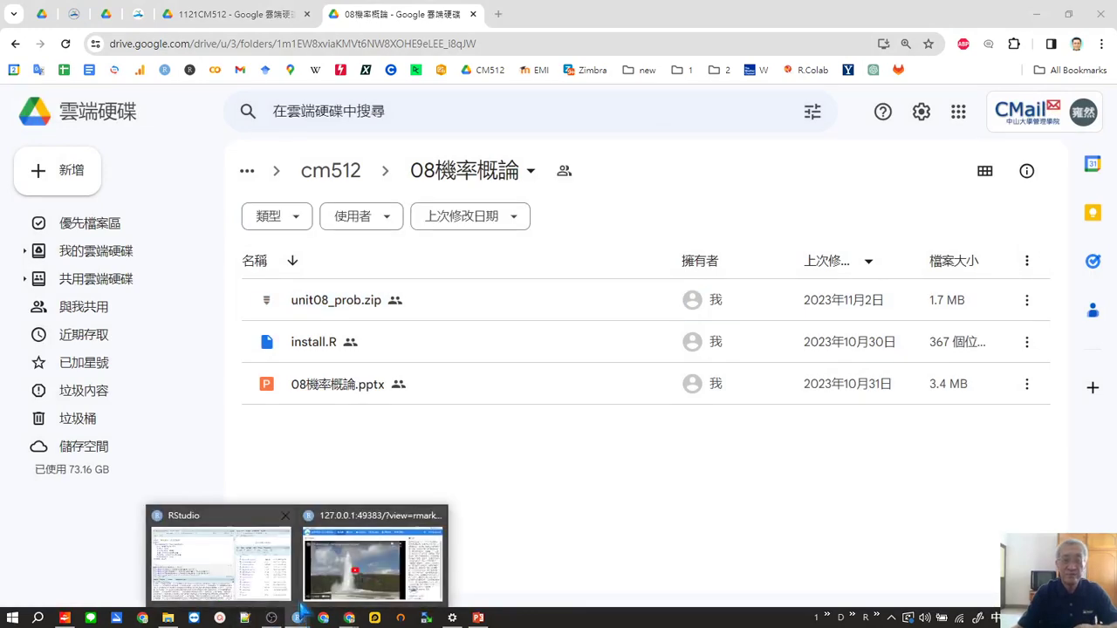
{"action": "left_click", "coordinate": [269, 590]}
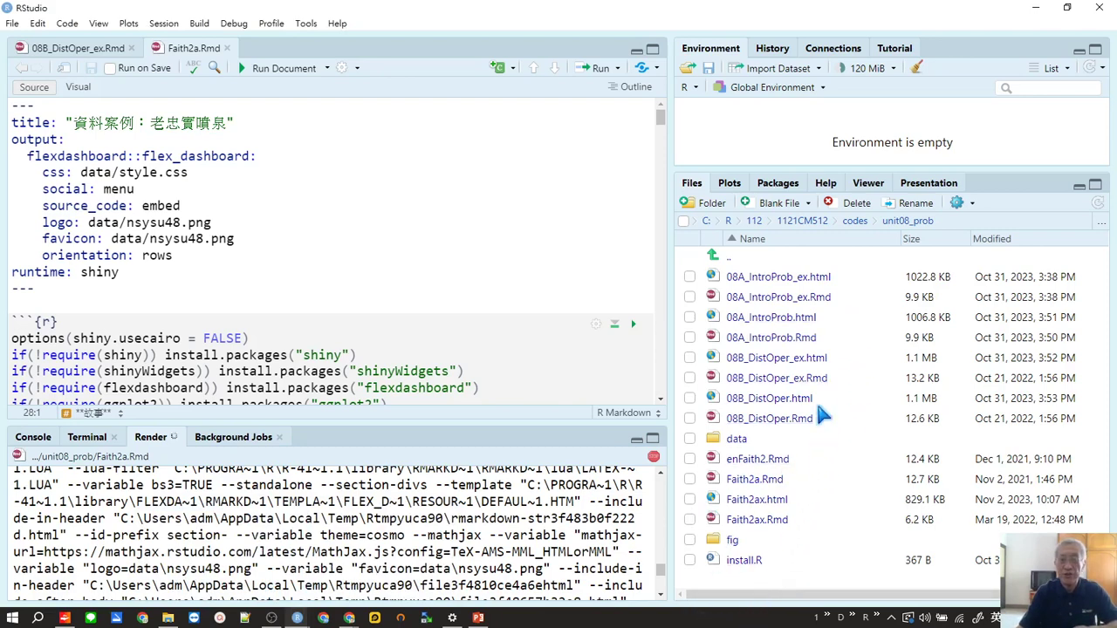
{"action": "left_click", "coordinate": [854, 221]}
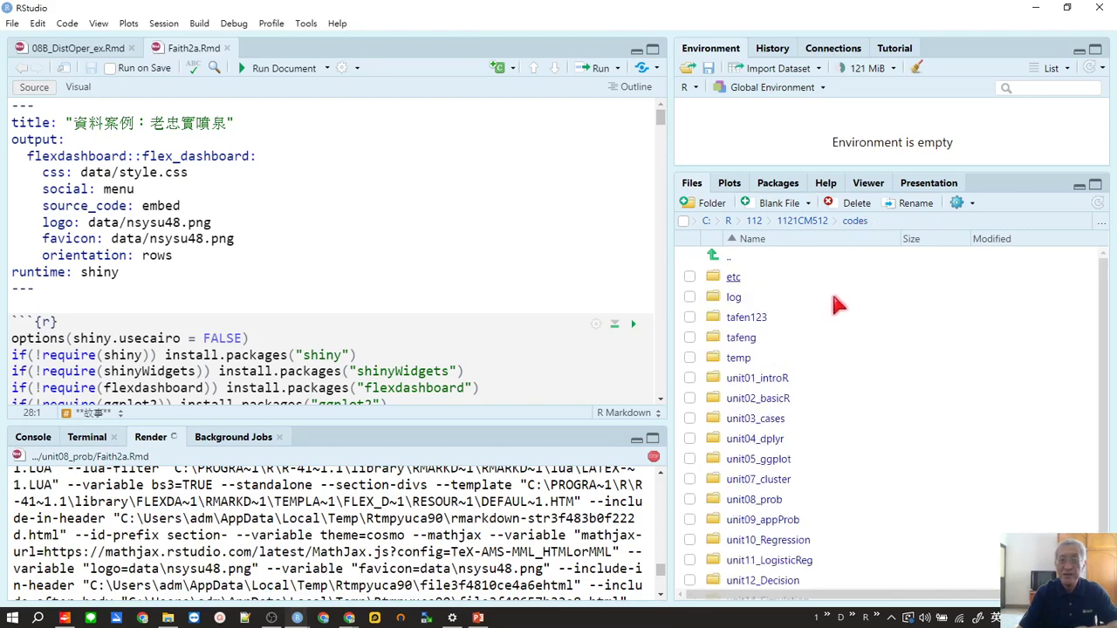
{"action": "scroll", "coordinate": [816, 415], "scroll_direction": "down", "scroll_amount": 1}
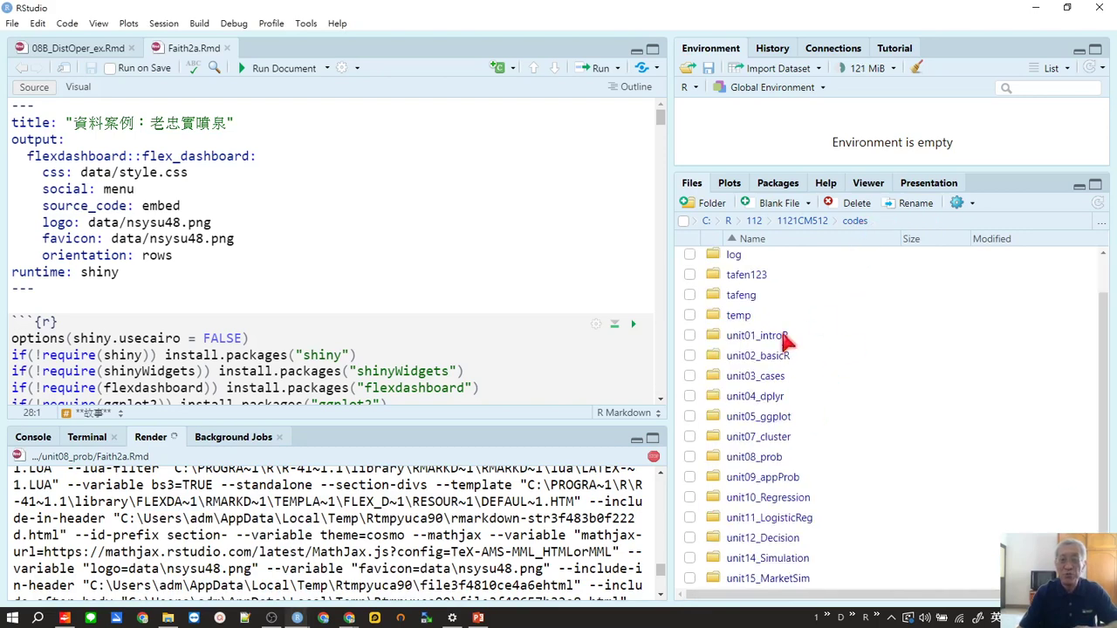
{"action": "left_click", "coordinate": [770, 461]}
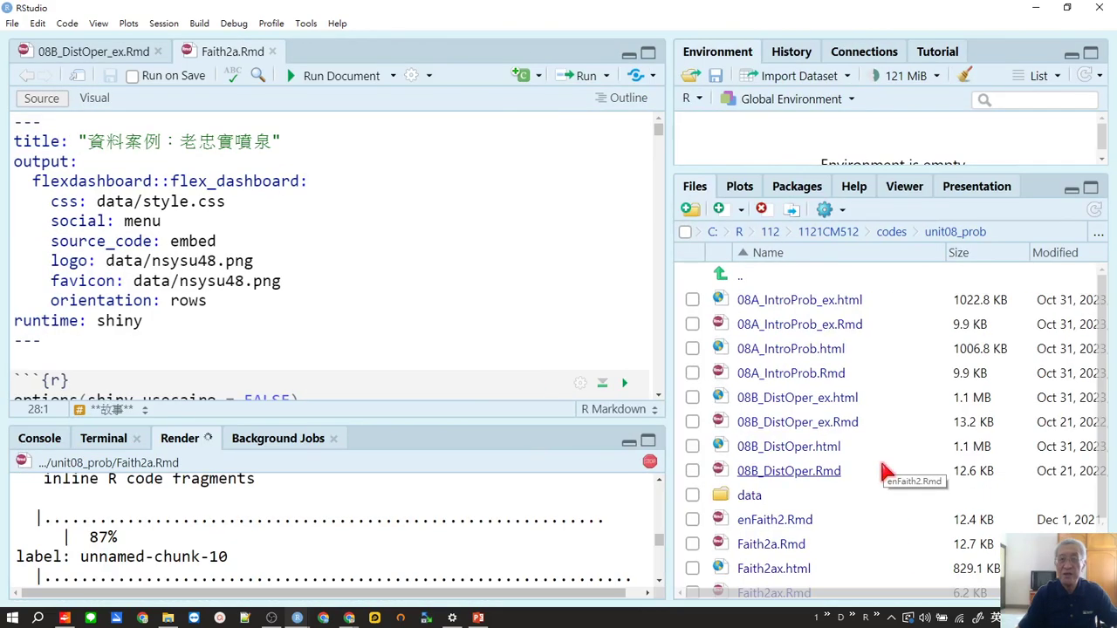
{"action": "scroll", "coordinate": [842, 523], "scroll_direction": "down", "scroll_amount": 2}
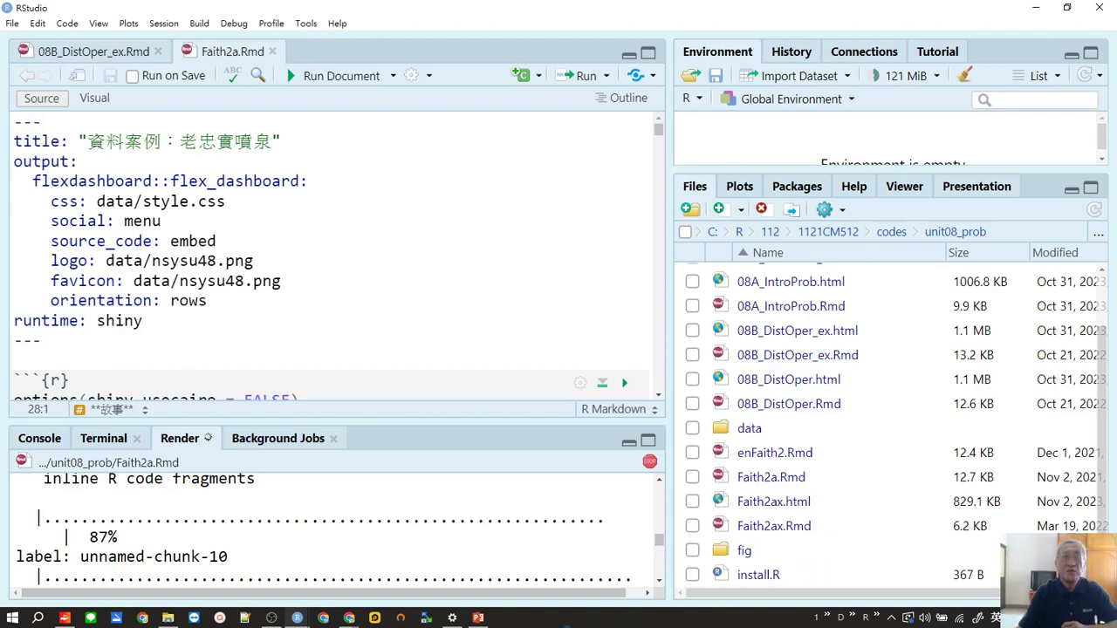
Close the running 老忠實噴泉 dashboard preview and the 08B_DistOper_ex.Rmd file, keeping Faith2a.Rmd open
{"action": "mouse_move", "coordinate": [297, 617]}
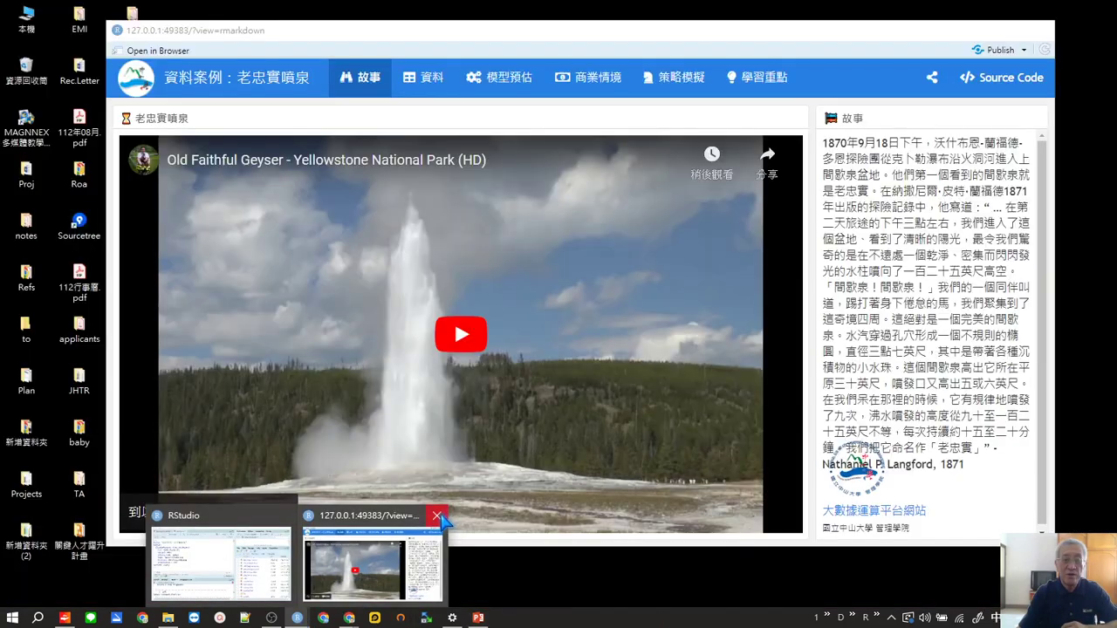
{"action": "left_click", "coordinate": [439, 518]}
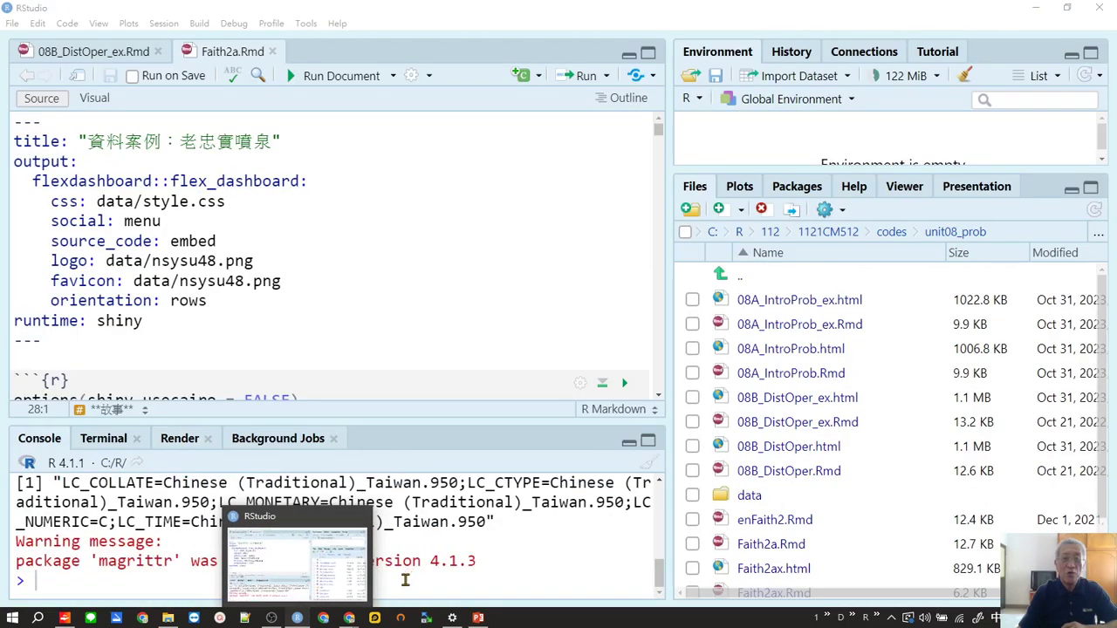
{"action": "left_click", "coordinate": [482, 301]}
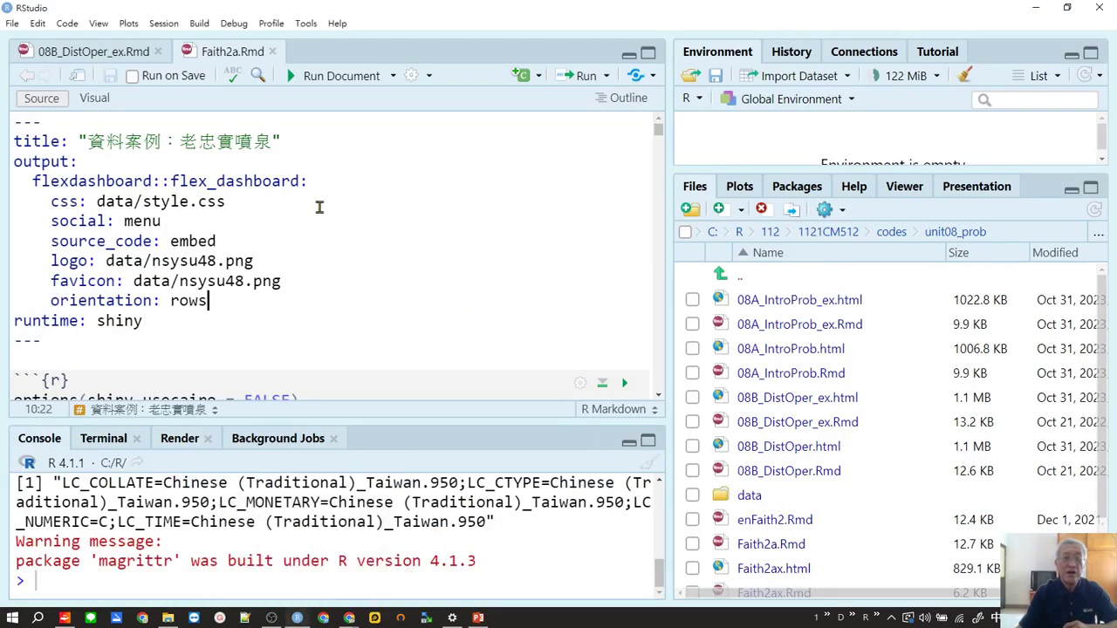
{"action": "left_click", "coordinate": [158, 51]}
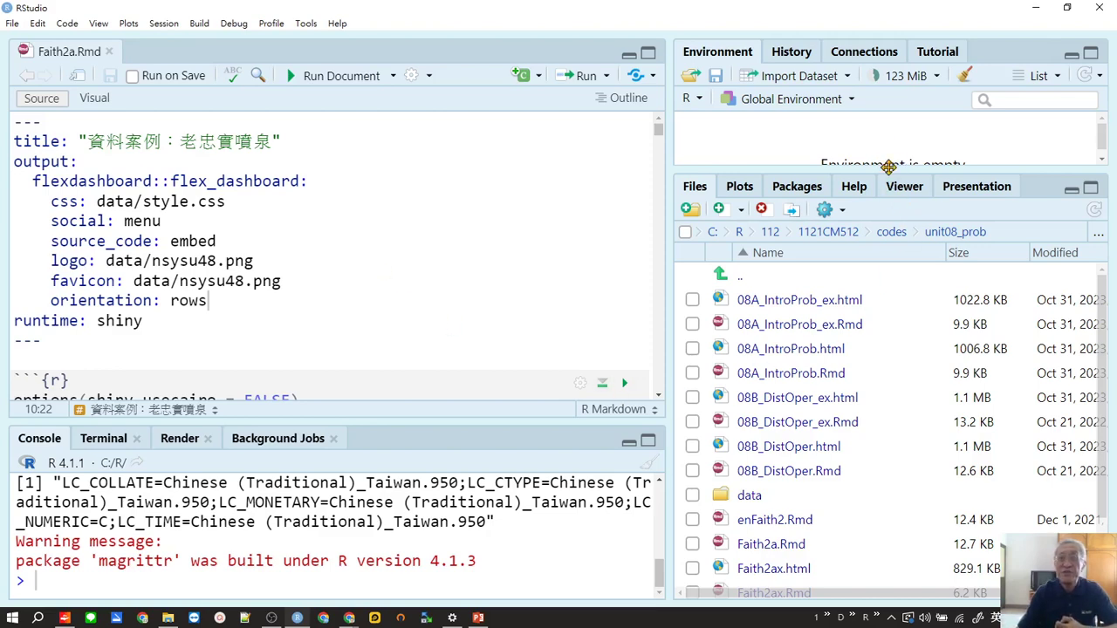
Enlarge the Environment pane slightly and set the unit08_prob folder as the working directory
{"action": "left_click_drag", "start_coordinate": [888, 166], "coordinate": [890, 210]}
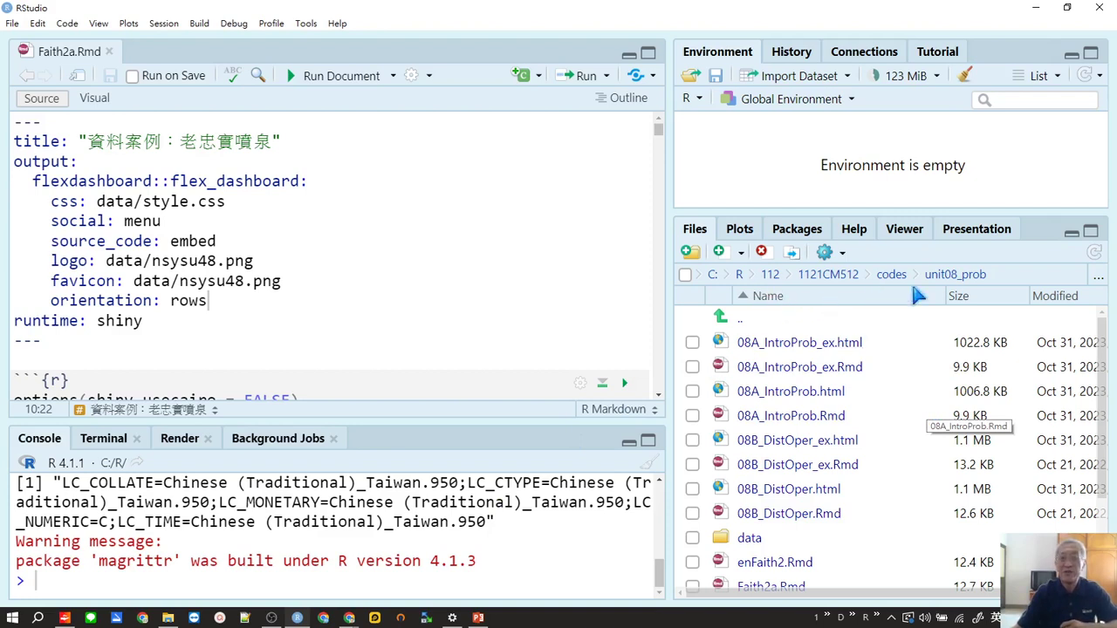
{"action": "left_click", "coordinate": [825, 252]}
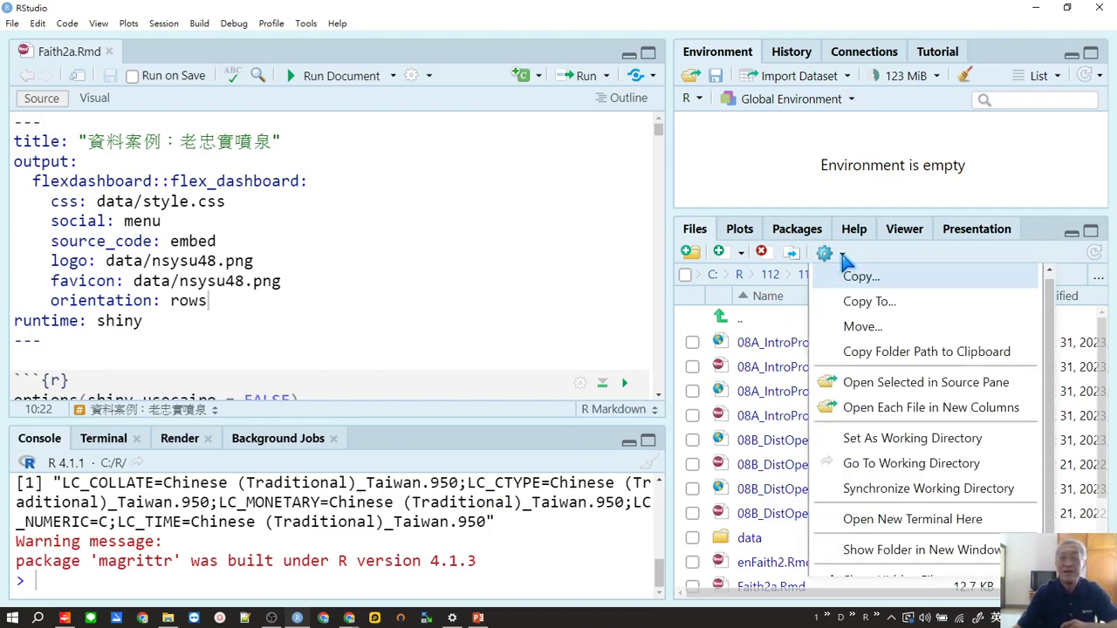
{"action": "left_click", "coordinate": [888, 444]}
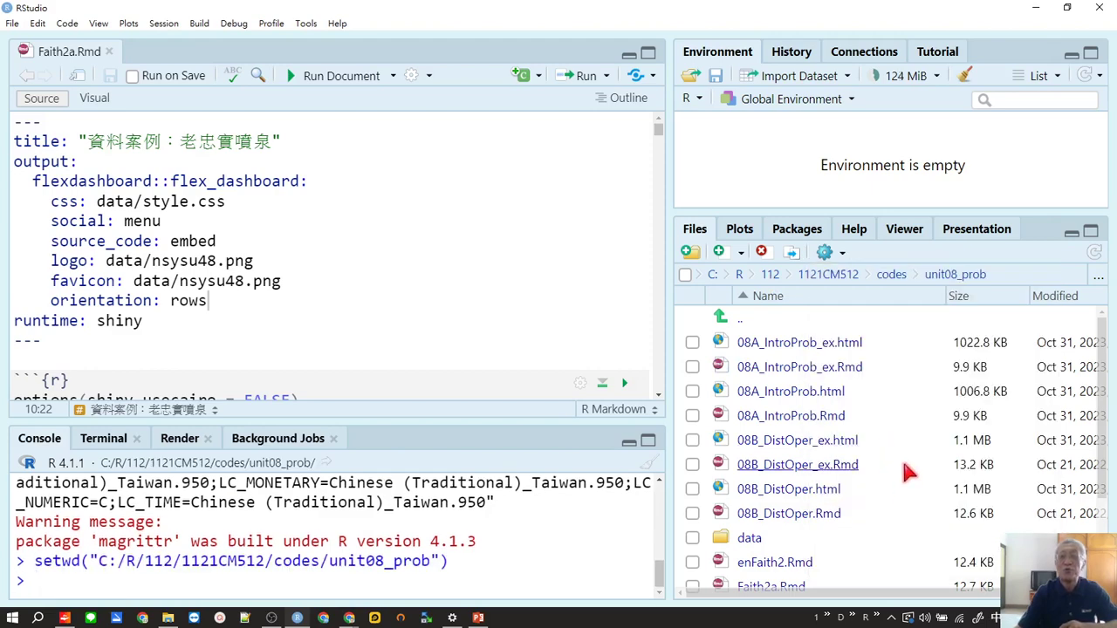